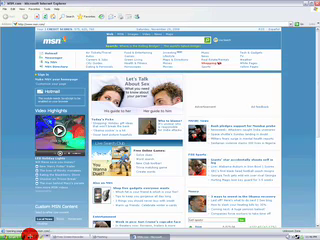
Go to the Source Dedicated Server guide site and open its 'Install: Windows' page.
click(45, 23)
text(www)
key(Return)
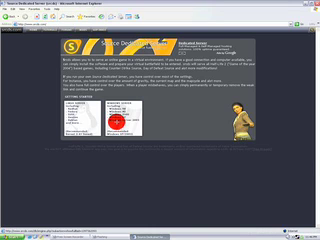
click(117, 123)
Download the HLDS Update Tool installer, replace the existing file, and run it.
click(148, 103)
click(172, 122)
click(242, 179)
click(150, 137)
click(152, 146)
Install the HLDS Update Tool into a chosen destination folder with selected components, then close the installer.
click(202, 160)
click(182, 155)
click(197, 139)
key(Return)
click(186, 154)
click(182, 153)
click(157, 119)
click(184, 152)
click(178, 153)
click(182, 153)
Open the server folder on the C: drive through My Computer.
click(10, 232)
click(66, 168)
double_click(200, 147)
double_click(183, 147)
Create a shortcut there to the HLDS update tool and open its properties.
right_click(195, 160)
mouse_move(230, 192)
click(258, 198)
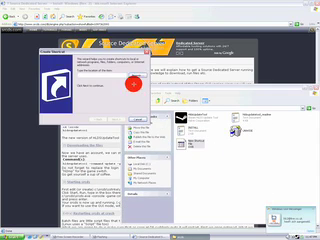
click(136, 75)
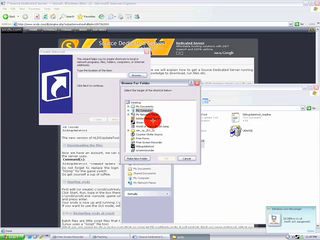
click(93, 104)
scroll(104, 122, down, 3)
scroll(104, 110, up, 3)
click(108, 122)
click(116, 150)
click(113, 120)
click(116, 120)
right_click(195, 148)
click(208, 193)
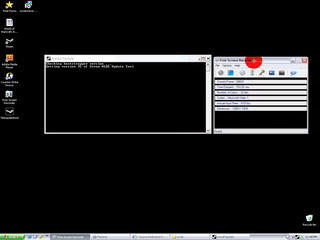
Bring the HLDS Update Tool console forward to watch its bootstrapper version check.
click(65, 60)
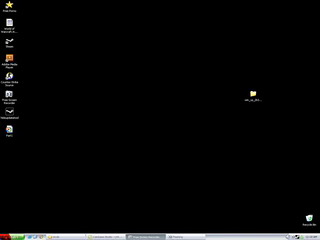
Open the C: drive server folder and move its window to the upper left.
click(14, 236)
click(72, 176)
double_click(191, 148)
double_click(191, 148)
drag(205, 87, 145, 32)
Rename the dedicated server program's shortcut and open its properties.
right_click(179, 140)
click(176, 153)
right_click(132, 152)
click(142, 183)
key(BackSpace)
key(Return)
right_click(124, 153)
click(138, 188)
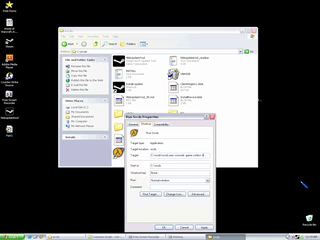
text(DEVMO)
Run ipconfig in a Command Prompt to show this computer's IP configuration.
click(203, 158)
key(super)
click(63, 201)
text(cmd)
click(63, 215)
key(Return)
Close the server folder window and the Command Prompt, and move the Properties dialog up and right.
click(150, 103)
click(249, 31)
mouse_move(153, 121)
mouse_down()
mouse_move(190, 63)
mouse_move(144, 55)
mouse_move(187, 48)
mouse_up()
text(192.168)
click(171, 17)
text(.1.11 27015 +map de_dust2)
text(+map)
text(-wing)
Apply the shortcut's updated Target launch options, including the +map starting map.
click(197, 157)
Launch the server from its desktop shortcut and unblock it at the Windows Security Alert.
click(220, 236)
double_click(128, 155)
click(172, 134)
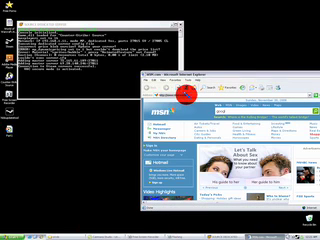
text(google)
Search Google for server setup help and open the Counter-Strike server result.
key(Return)
click(213, 143)
click(197, 145)
Move the browser aside, browse game server lists in Steam, then close the Steam windows.
drag(178, 68, 105, 66)
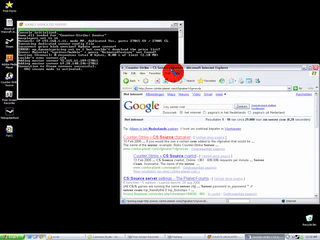
click(178, 72)
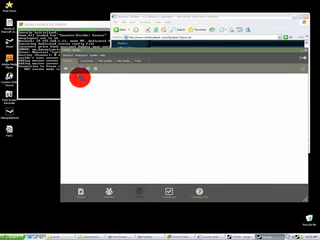
click(80, 77)
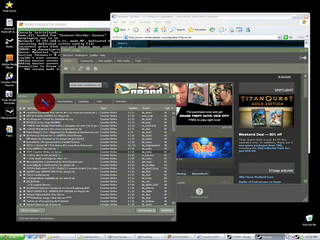
click(43, 100)
click(164, 98)
click(298, 58)
scroll(305, 150, up, 3)
scroll(257, 147, down, 2)
Enlarge the browser and choose the CfgMaker form's list options, including the server Region.
drag(281, 158, 283, 222)
scroll(185, 132, down, 2)
click(166, 108)
click(165, 130)
scroll(200, 130, down, 3)
scroll(227, 120, down, 3)
scroll(192, 100, down, 3)
scroll(133, 122, down, 2)
scroll(133, 122, down, 2)
scroll(133, 122, down, 2)
scroll(133, 122, down, 2)
scroll(190, 170, down, 2)
scroll(230, 150, down, 3)
scroll(172, 118, down, 2)
scroll(172, 118, down, 2)
scroll(172, 130, down, 2)
scroll(172, 140, down, 3)
scroll(172, 140, down, 2)
scroll(172, 140, down, 3)
scroll(172, 140, down, 2)
click(180, 149)
click(165, 158)
scroll(200, 150, down, 2)
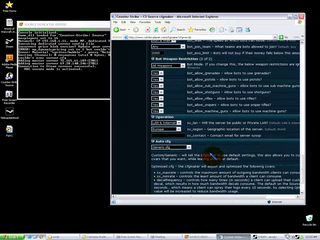
scroll(200, 150, down, 2)
Generate the server config and paste its text into a new Notepad document.
click(182, 195)
scroll(218, 152, down, 2)
mouse_move(155, 110)
mouse_down()
mouse_move(200, 195)
mouse_move(188, 178)
mouse_up()
key(super)
click(20, 165)
key(ctrl+v)
drag(48, 14, 182, 50)
scroll(180, 72, up, 3)
Browse through My Computer to the server's cstrike\cfg folder.
key(super)
click(66, 168)
double_click(195, 143)
double_click(194, 146)
double_click(186, 170)
double_click(233, 121)
Delete the old config files from the cfg folder.
right_click(190, 135)
click(203, 160)
right_click(232, 144)
click(246, 172)
click(178, 123)
right_click(195, 140)
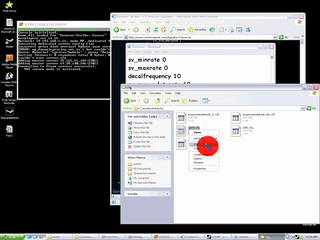
click(207, 147)
Create a new text document in the cfg folder and rename it server.cfg, accepting the extension change.
right_click(232, 170)
click(232, 176)
right_click(233, 148)
click(242, 179)
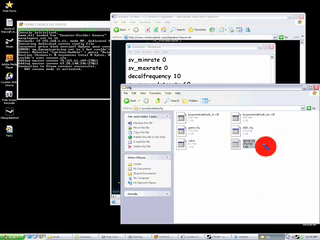
key(Return)
click(165, 140)
Paste the generated config text into server.cfg in Notepad and save it.
double_click(128, 98)
click(165, 65)
scroll(173, 75, down, 3)
key(ctrl+a)
key(ctrl+x)
click(273, 48)
click(76, 65)
key(ctrl+v)
click(146, 12)
click(140, 132)
Close the server console, the cfg folder window and Internet Explorer.
click(175, 22)
click(312, 88)
click(305, 20)
click(10, 235)
click(63, 52)
Start a new desktop shortcut with srcds.exe on the C drive as its target.
right_click(66, 51)
click(122, 90)
click(127, 63)
click(148, 118)
scroll(150, 130, down, 2)
scroll(152, 122, down, 2)
scroll(155, 115, down, 2)
scroll(150, 110, down, 3)
scroll(152, 120, down, 3)
click(157, 133)
click(163, 157)
click(110, 103)
Finish the shortcut wizard, then delete the faulty desktop shortcut.
key(Return)
drag(65, 58, 83, 58)
click(210, 130)
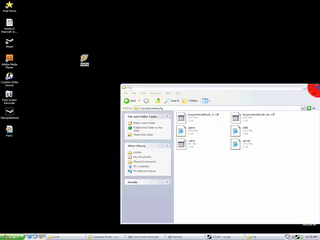
click(312, 89)
right_click(142, 107)
click(83, 72)
key(Delete)
key(Return)
Go through My Computer to the server install folder on C: and select srcds.exe.
key(super)
click(64, 170)
double_click(196, 150)
double_click(184, 146)
click(230, 198)
Right-drag srcds.exe to the desktop, create a shortcut there, and launch it.
right_click(194, 207)
click(218, 194)
drag(230, 208, 83, 97)
right_click(83, 97)
click(95, 128)
double_click(83, 97)
Close the leftover folder window while the server console starts up.
click(312, 92)
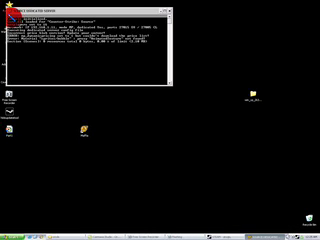